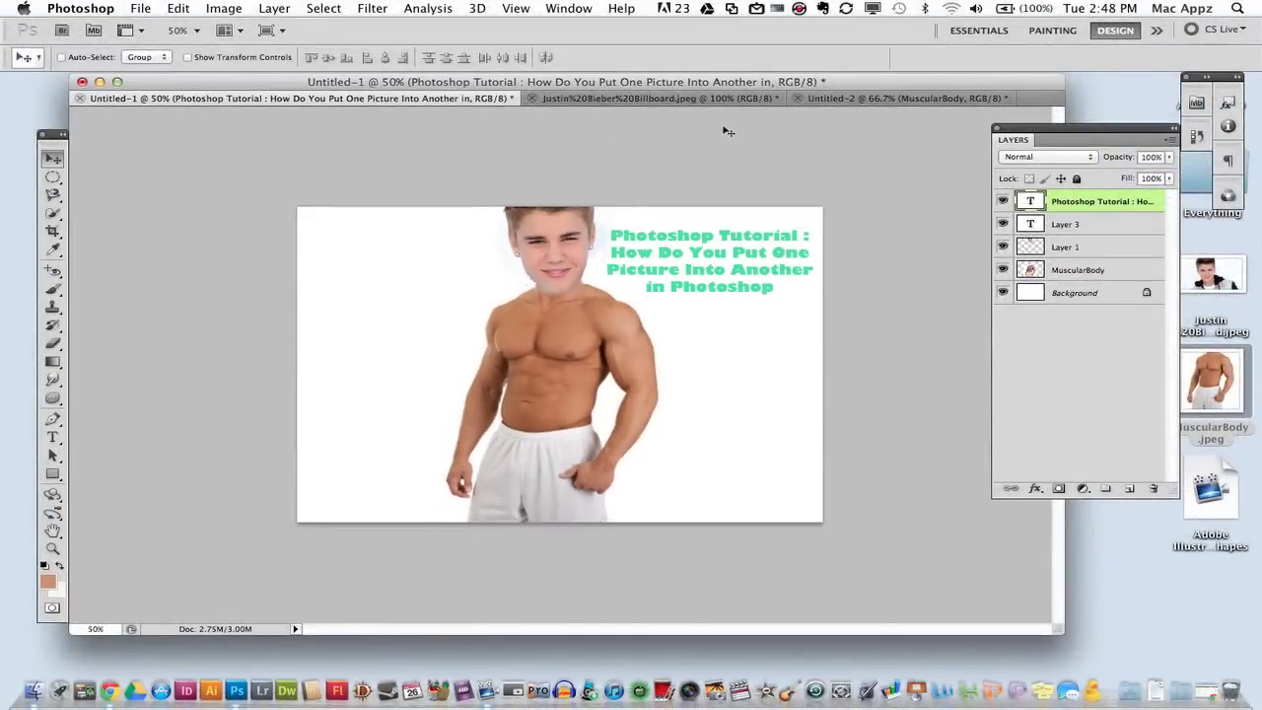
Switch to the Untitled-2 document that holds the MuscularBody layer.
click(834, 100)
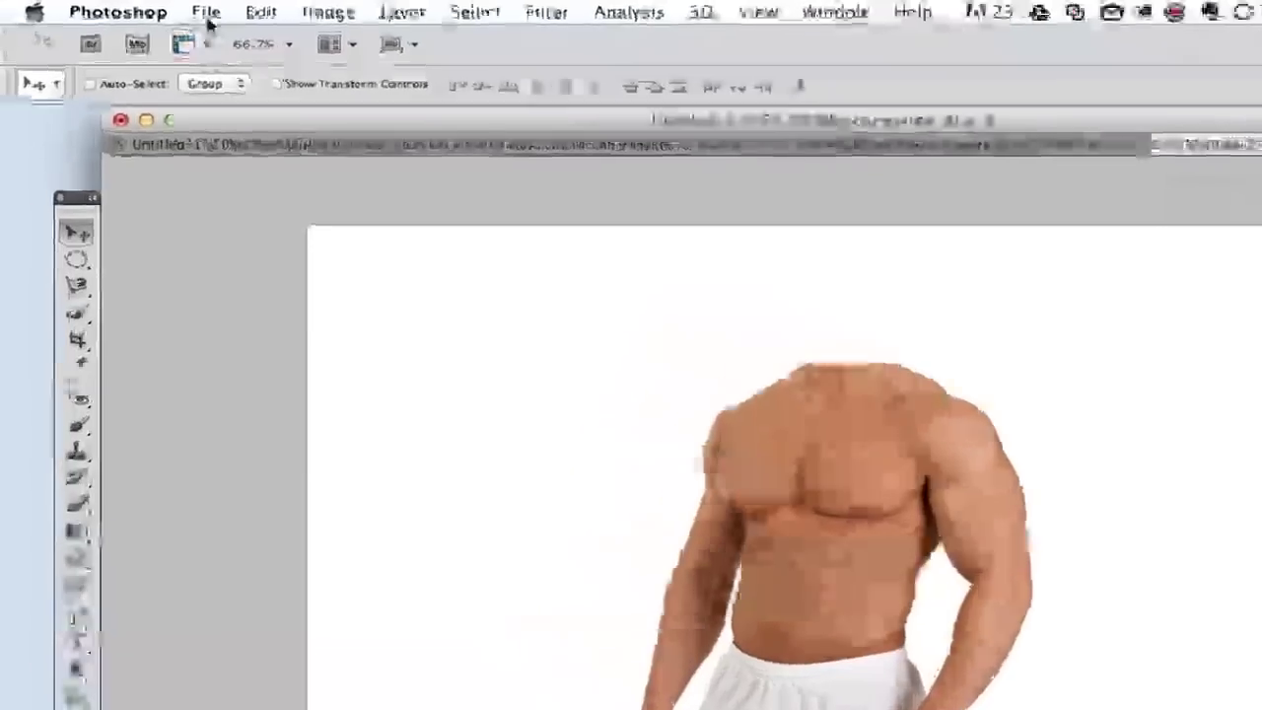
Place MuscularBody.jpeg into Untitled-2 and scale it down proportionally within the canvas.
click(141, 7)
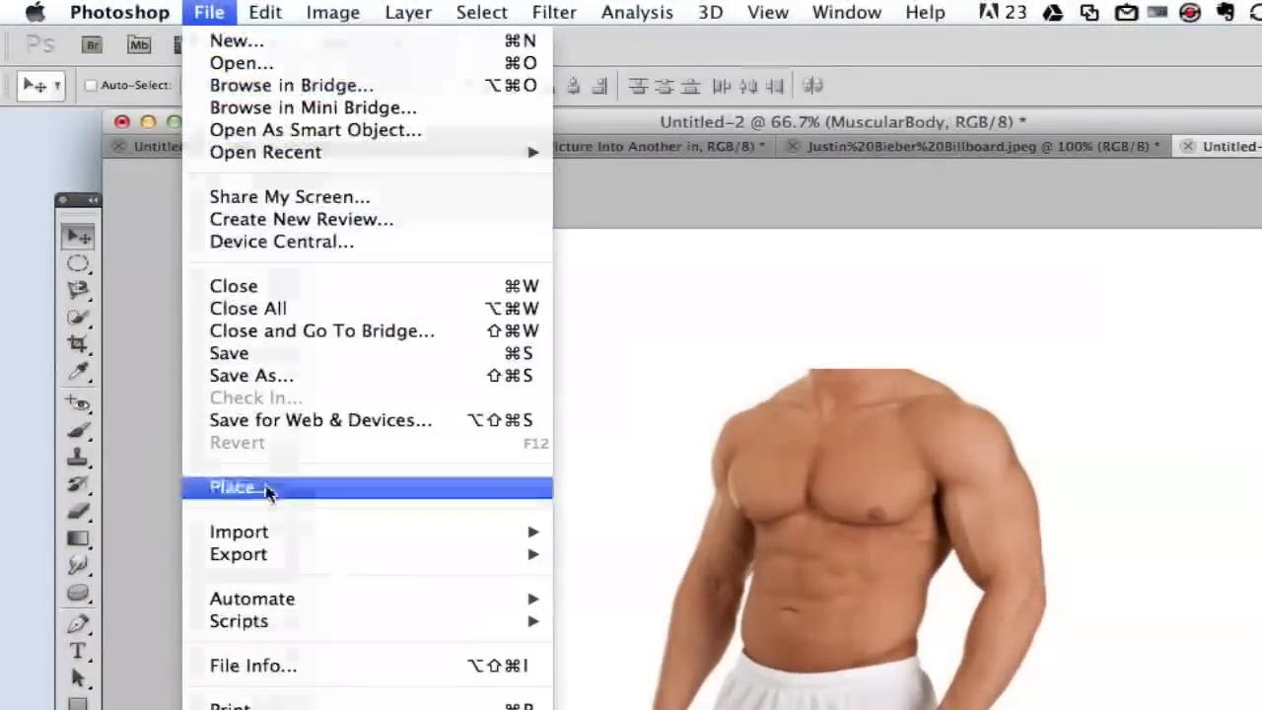
click(264, 486)
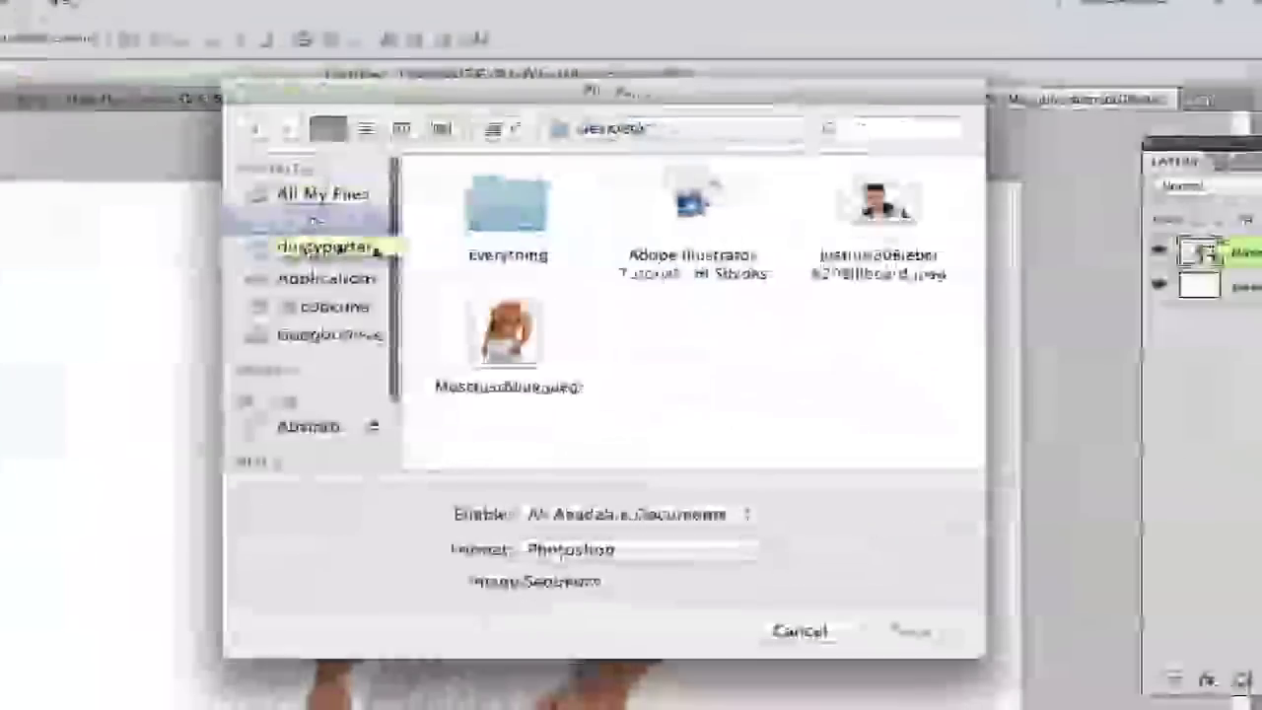
click(489, 331)
click(907, 632)
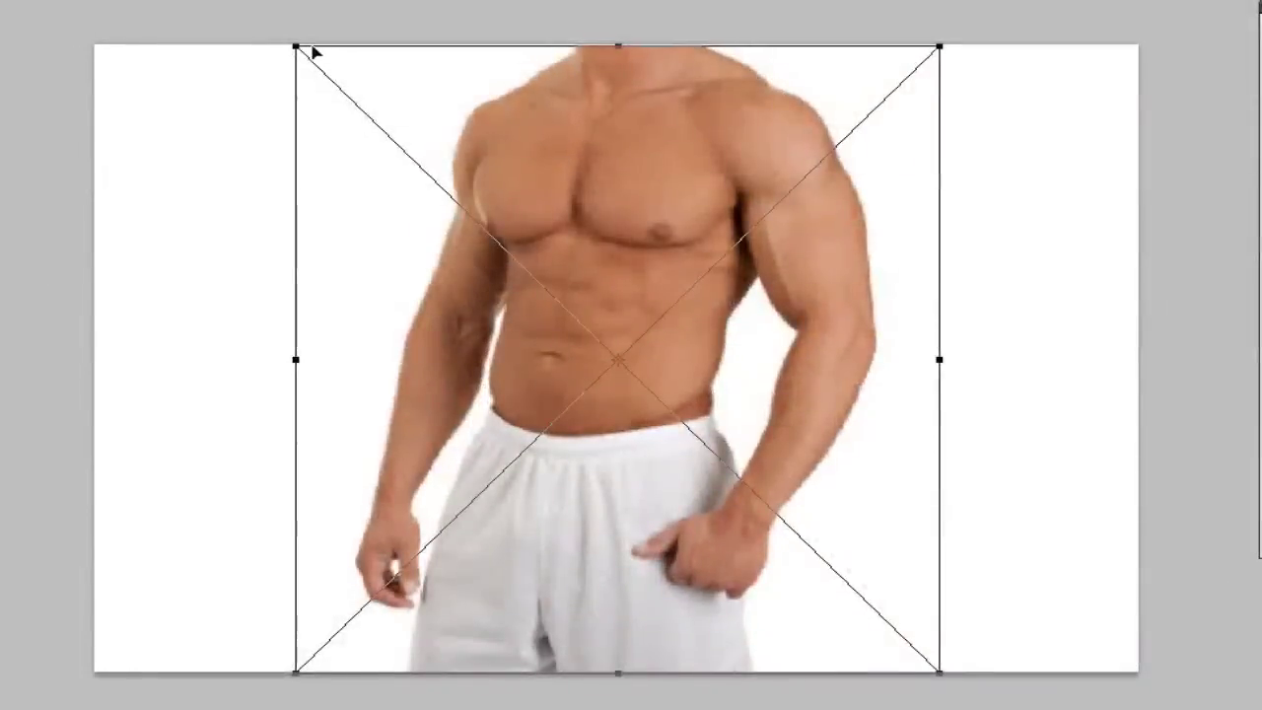
drag(296, 45, 354, 159)
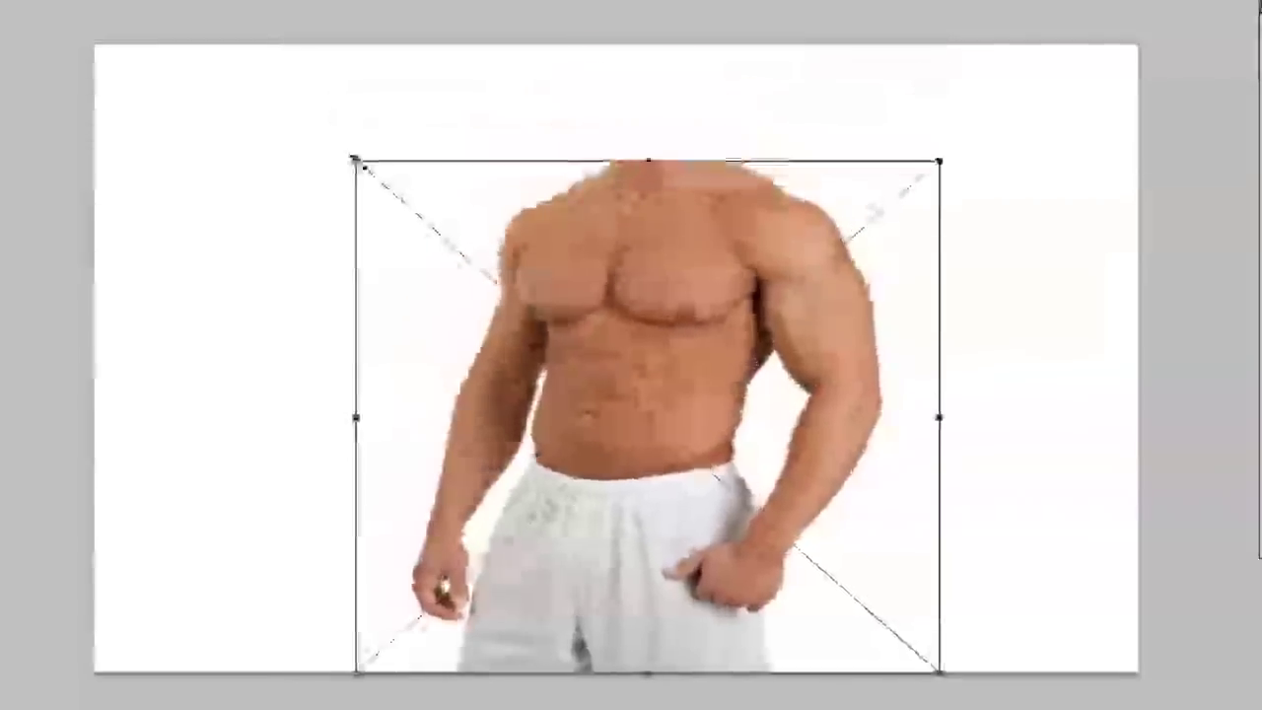
key(Return)
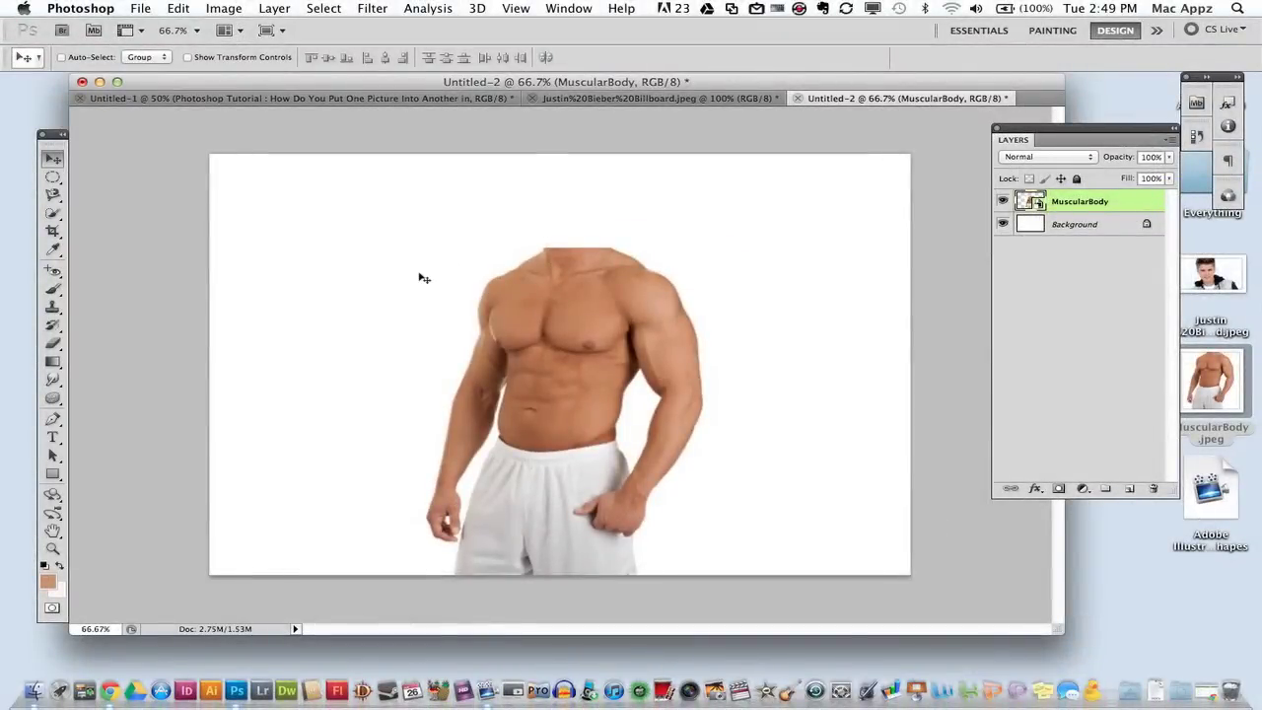
Go to the Billboard portrait photo and choose the Elliptical Marquee Tool.
click(619, 100)
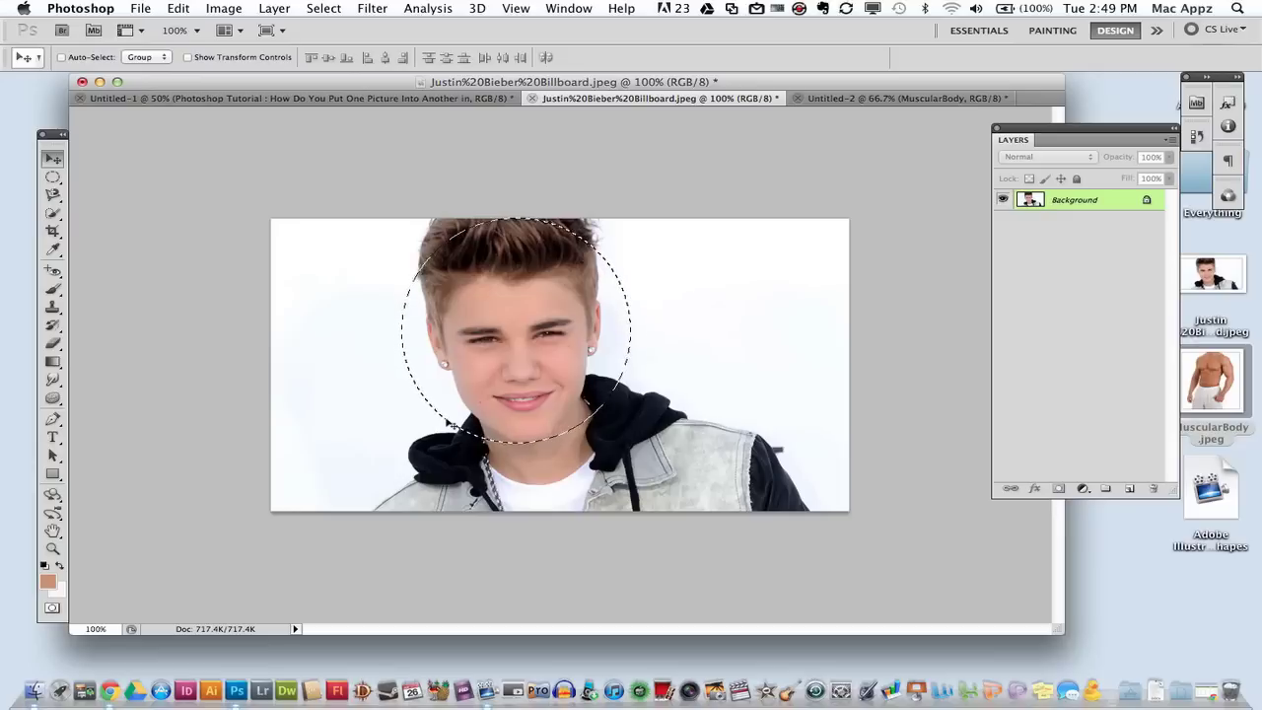
click(59, 176)
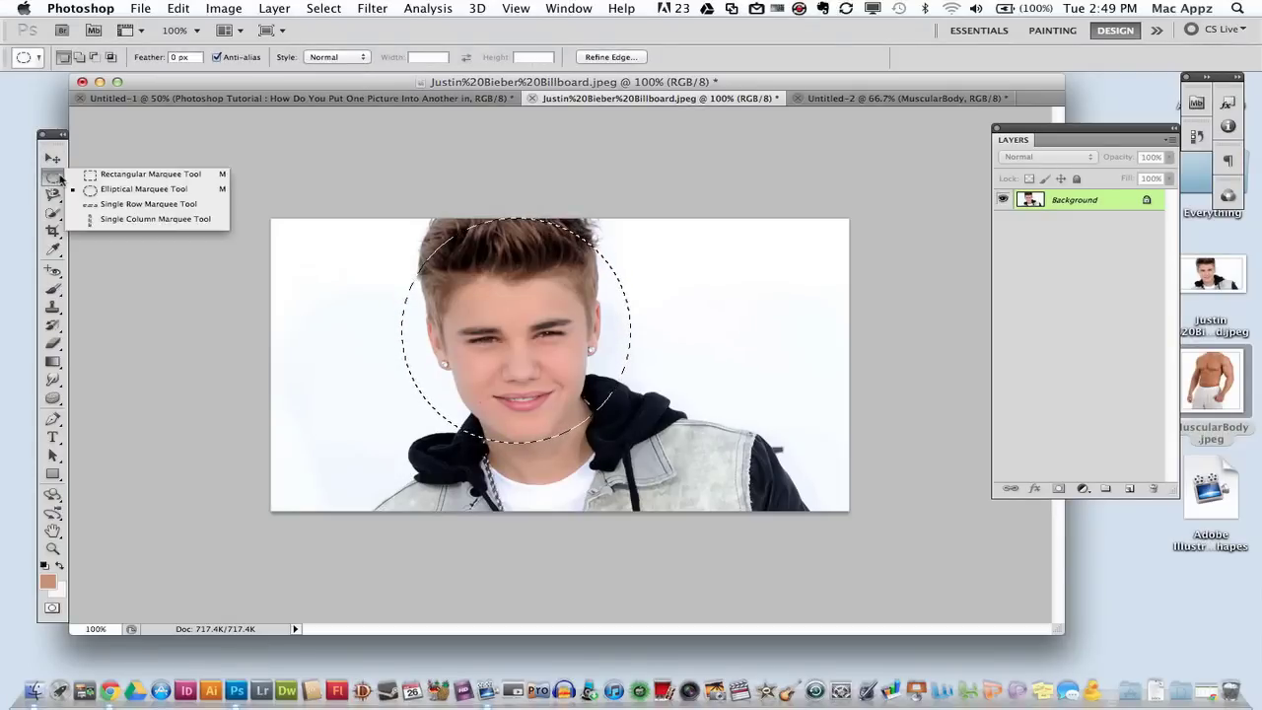
click(110, 189)
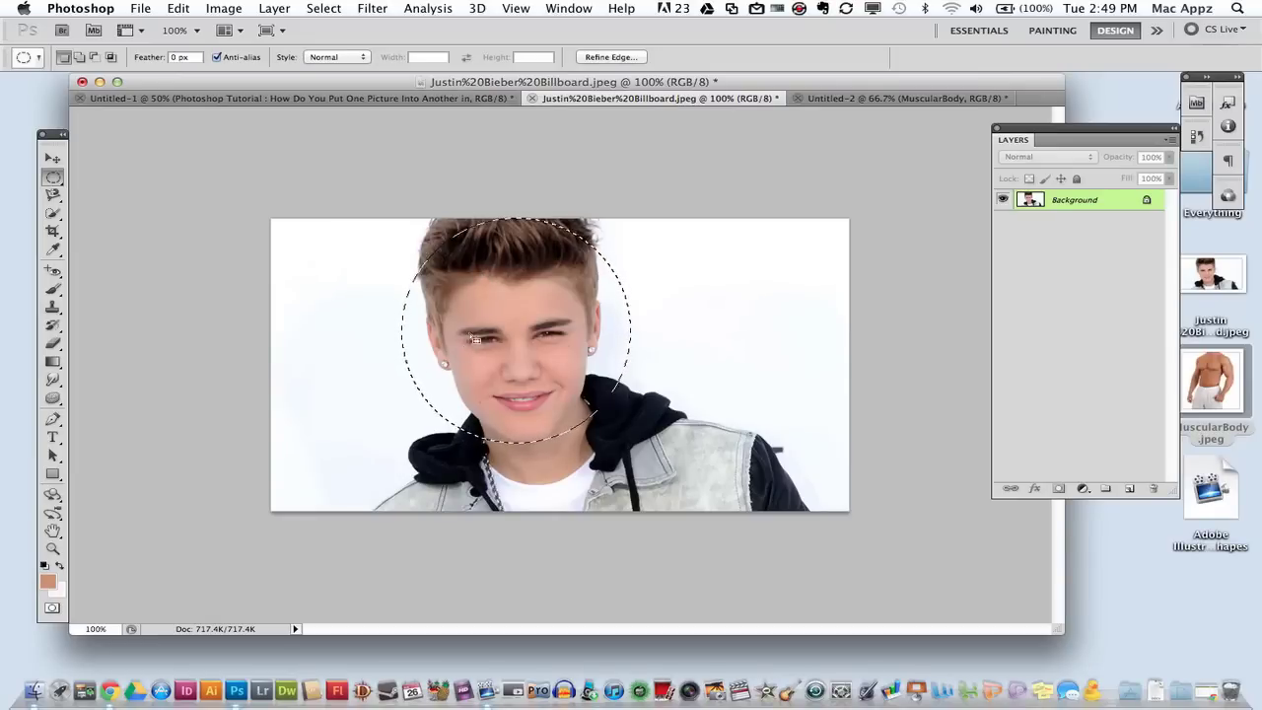
click(55, 178)
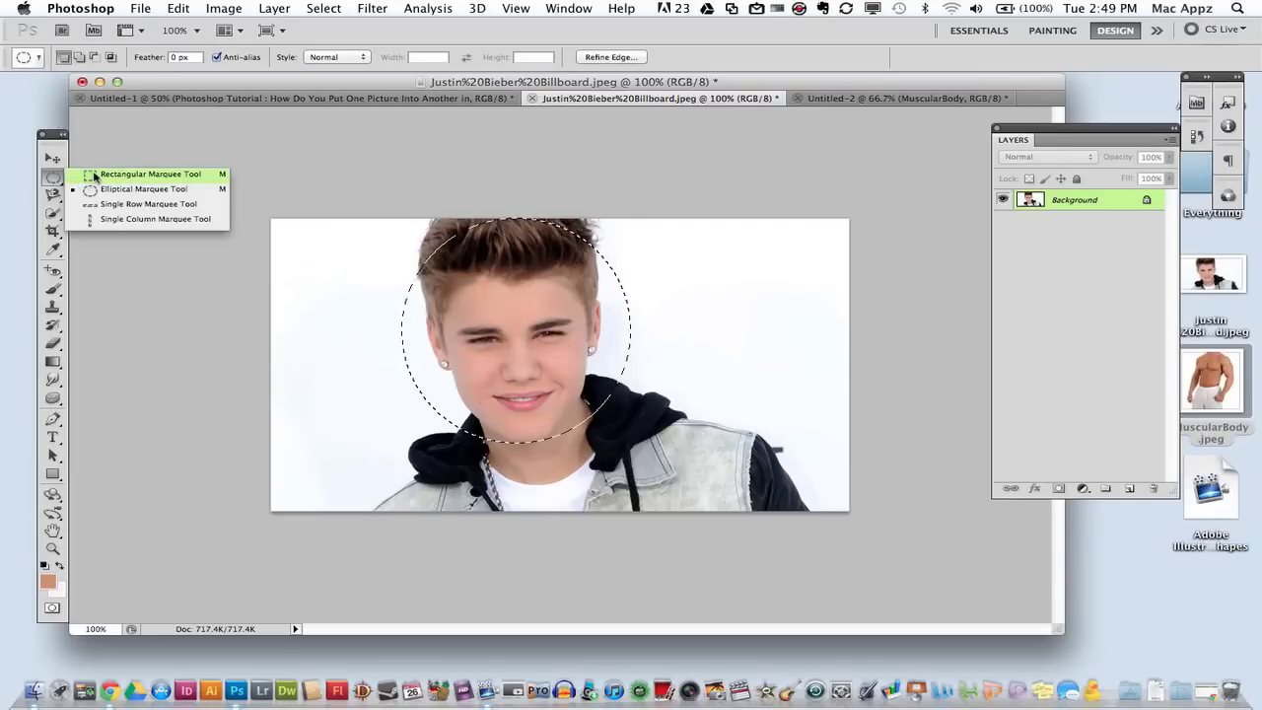
click(99, 187)
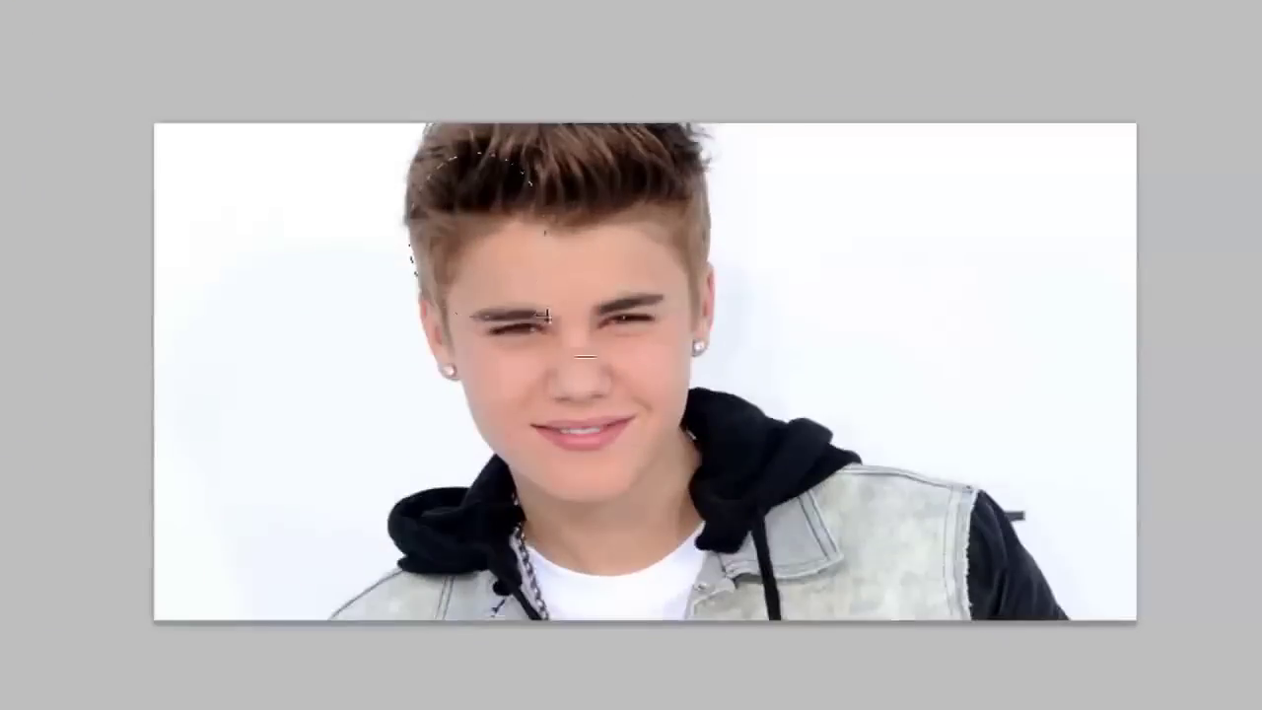
Draw an oval selection around the young man's face and hair, shifting it up over the head.
drag(546, 316, 759, 515)
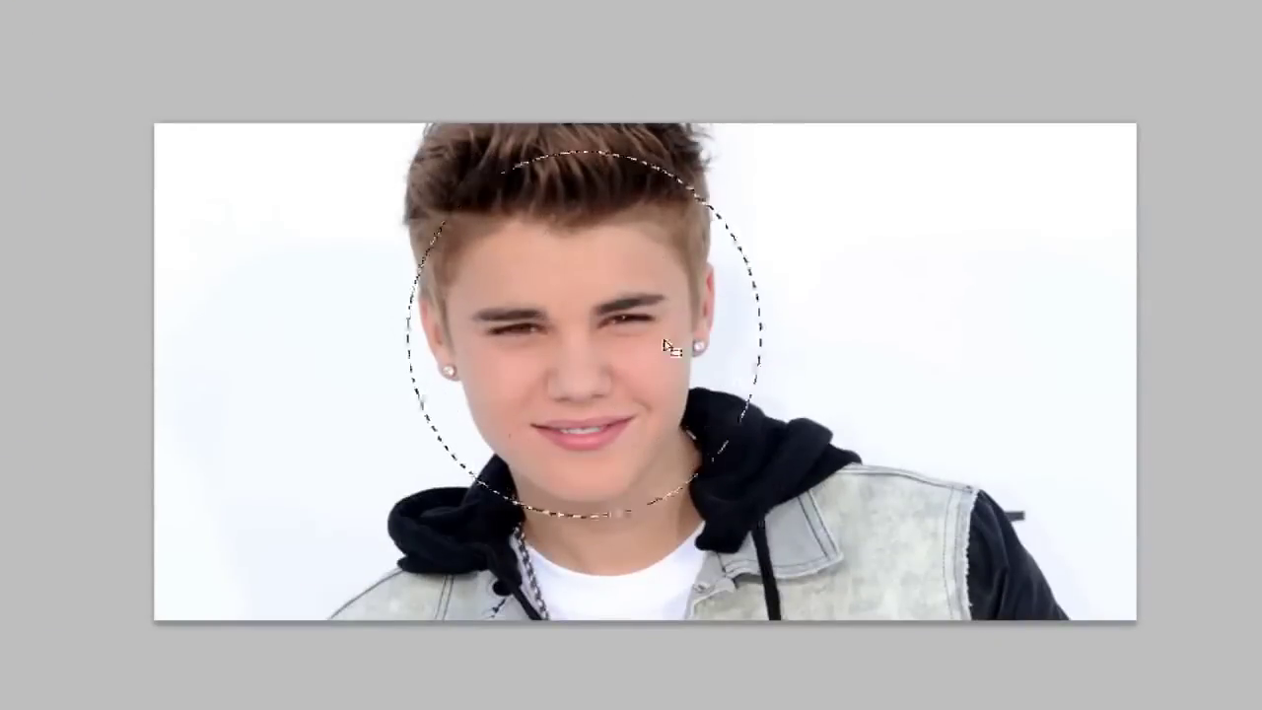
key(ctrl+d)
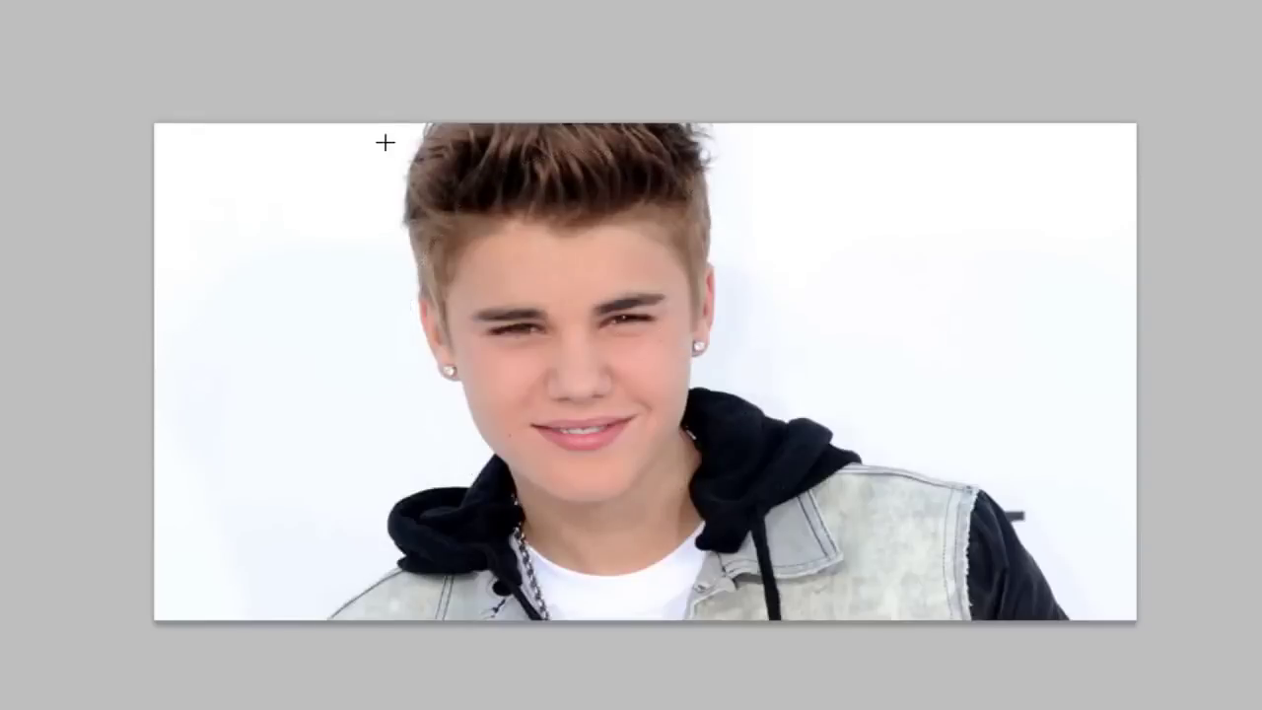
drag(723, 449, 759, 523)
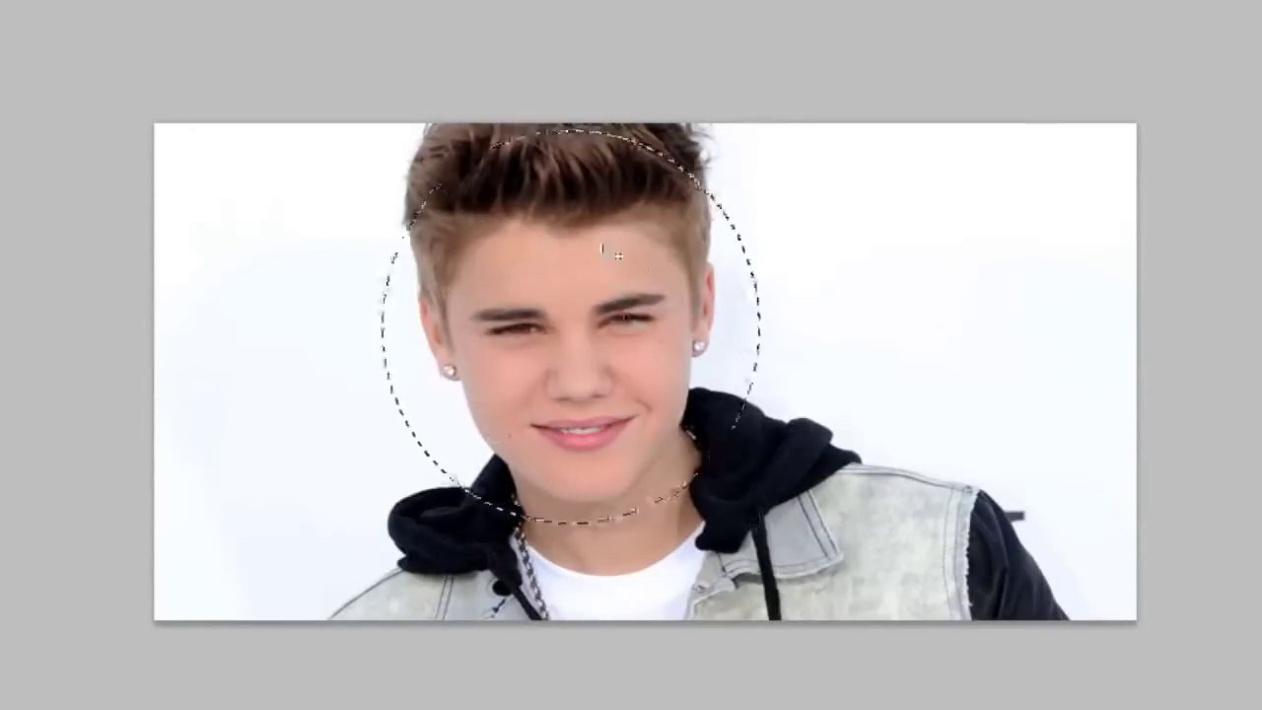
drag(502, 270, 506, 253)
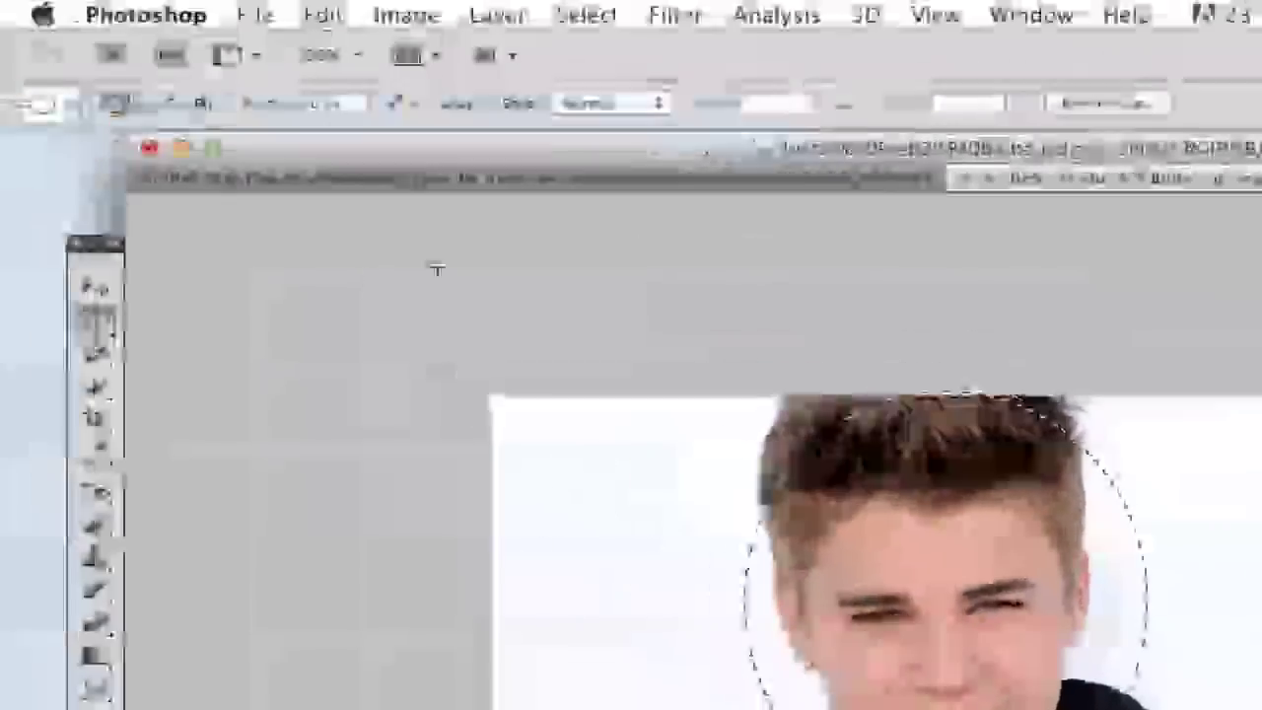
Copy the oval face selection and paste it into Untitled-2 as Layer 1.
click(329, 14)
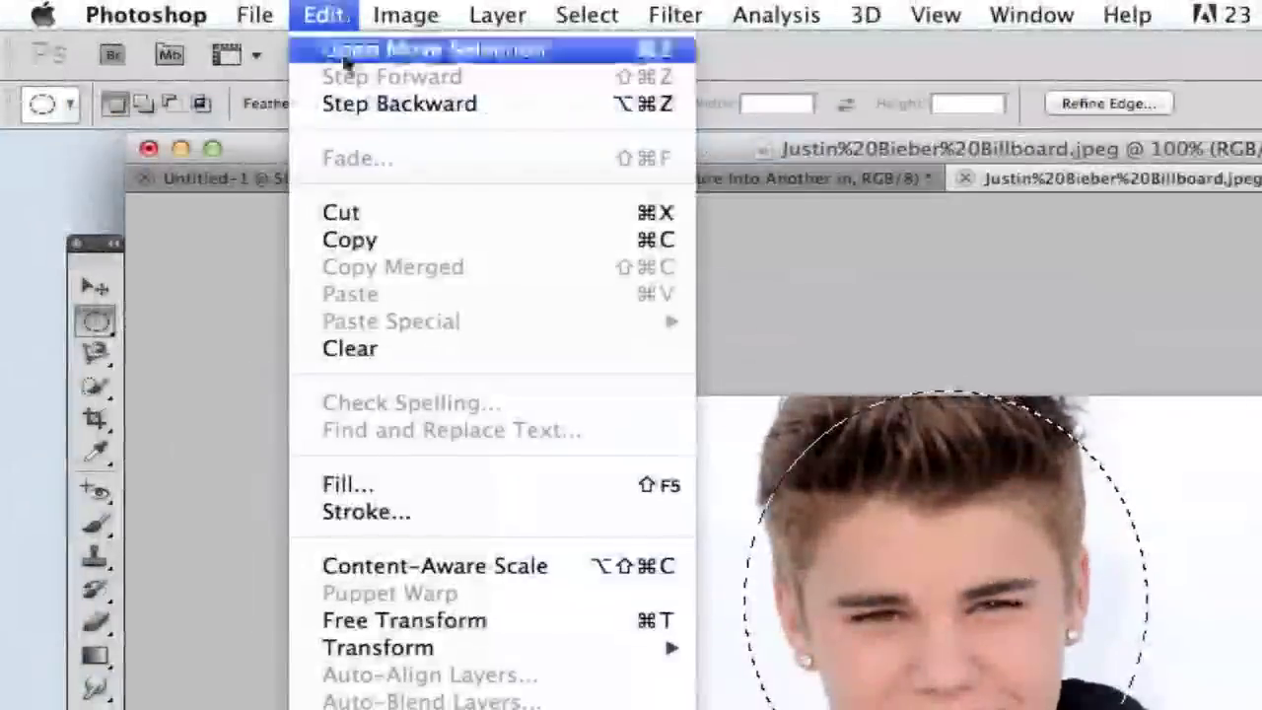
click(367, 244)
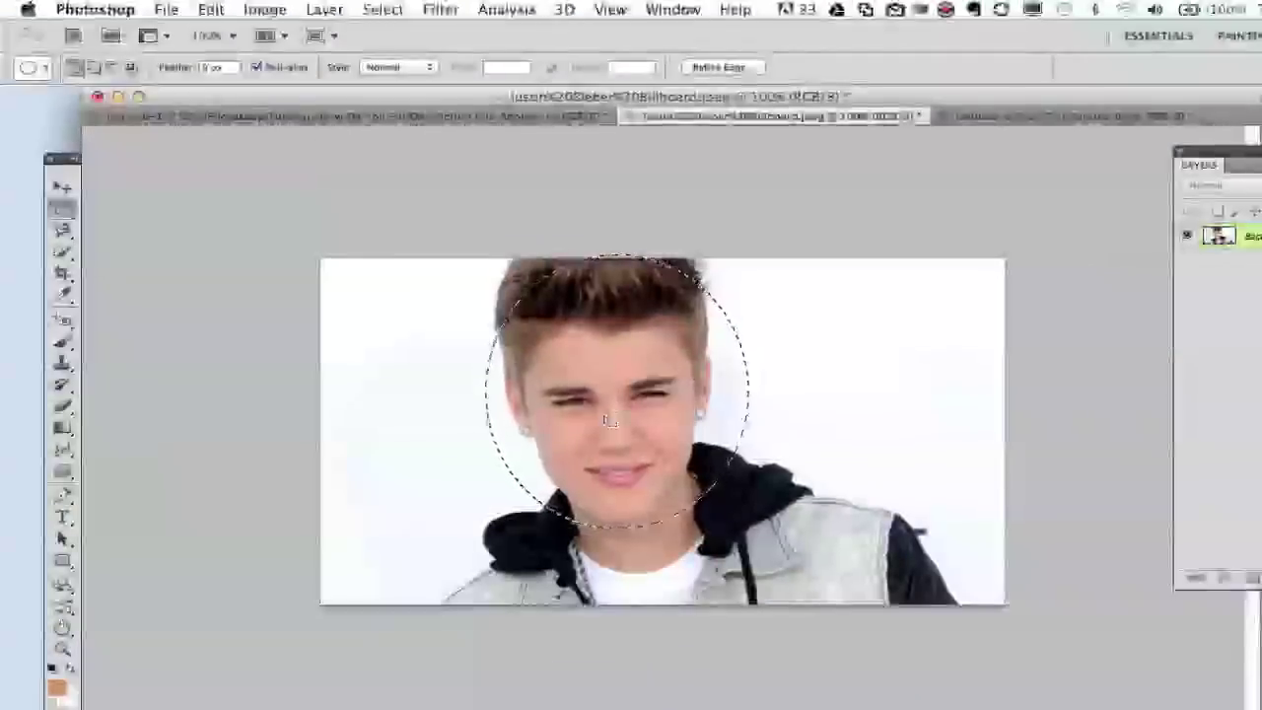
click(998, 116)
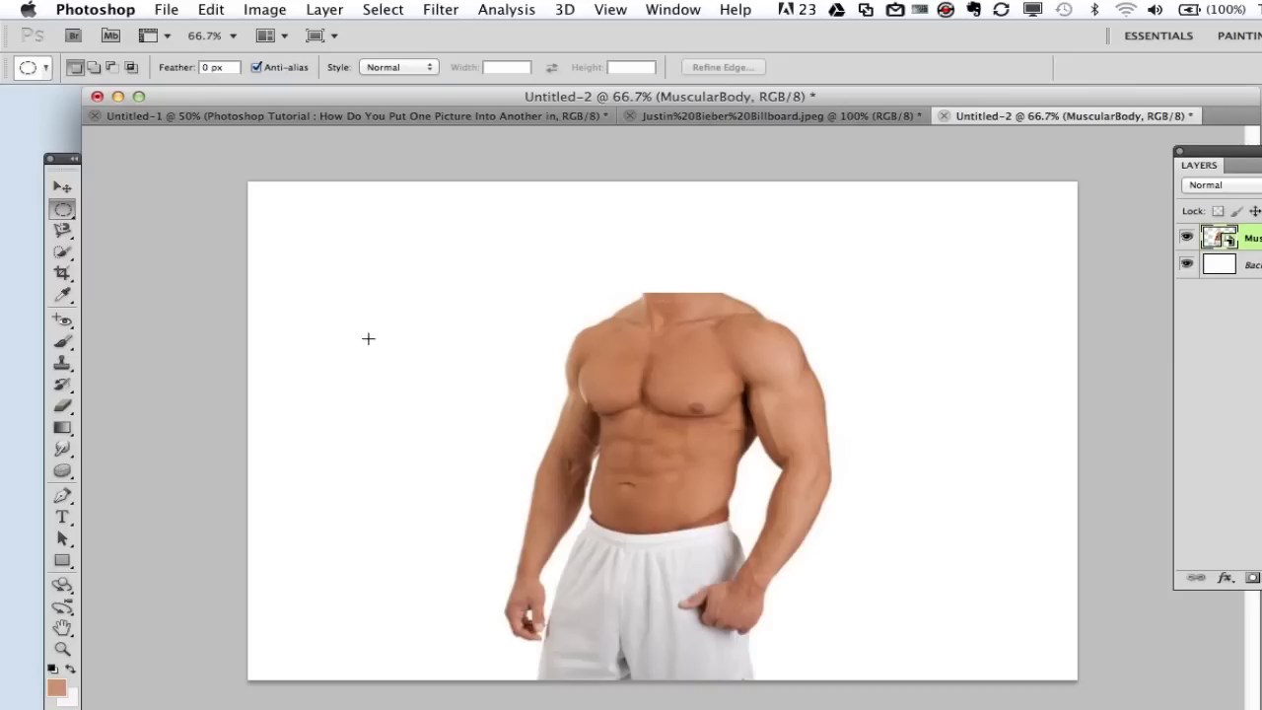
click(213, 10)
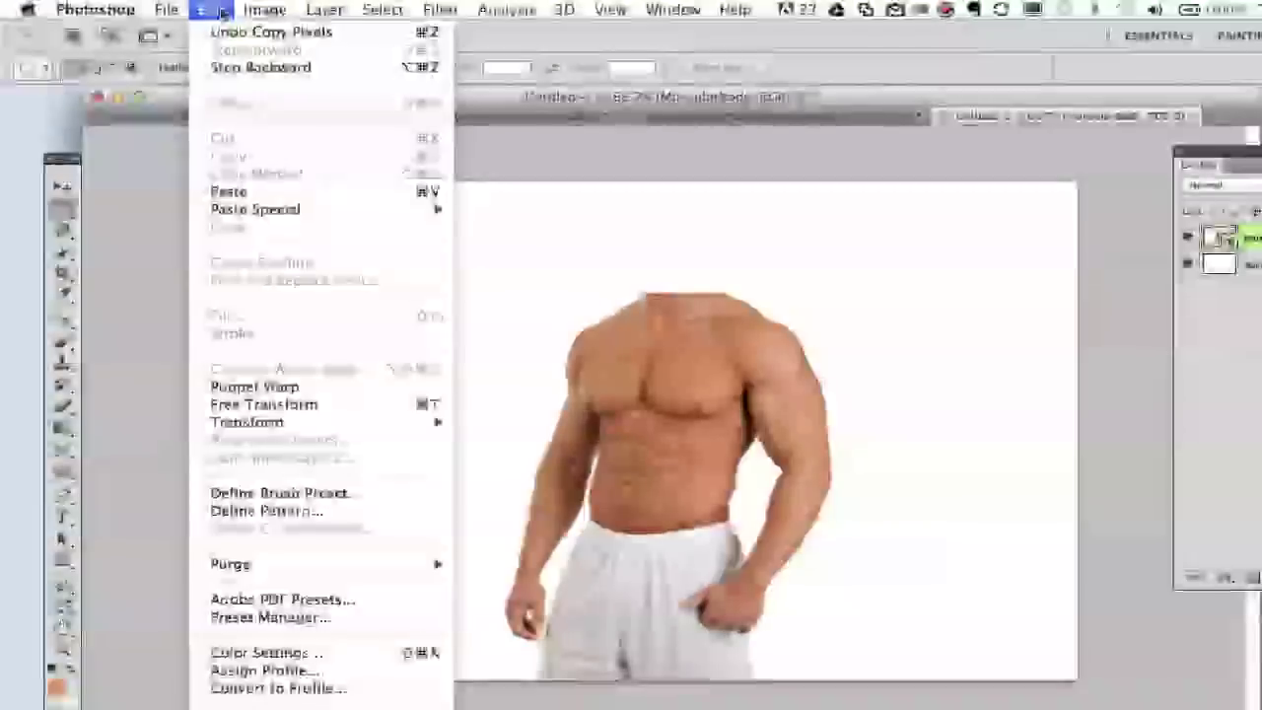
click(236, 191)
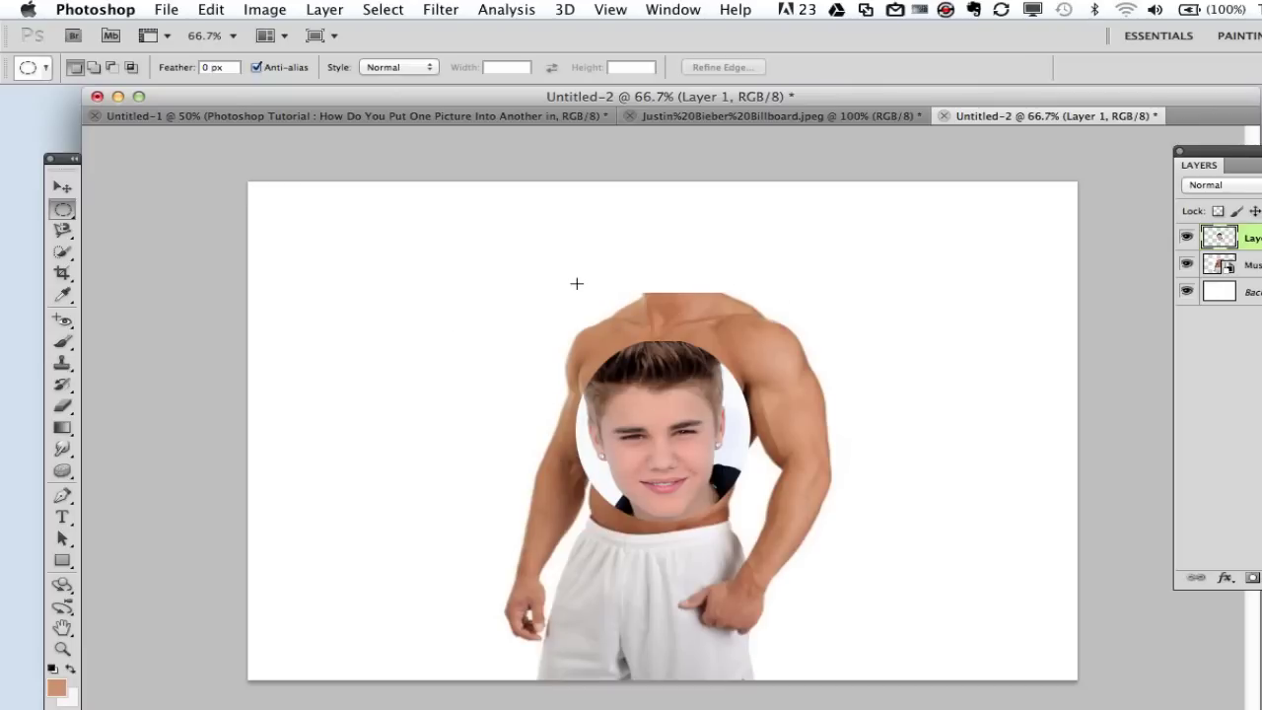
Move the pasted face up so it sits atop the torso's shoulders.
click(63, 187)
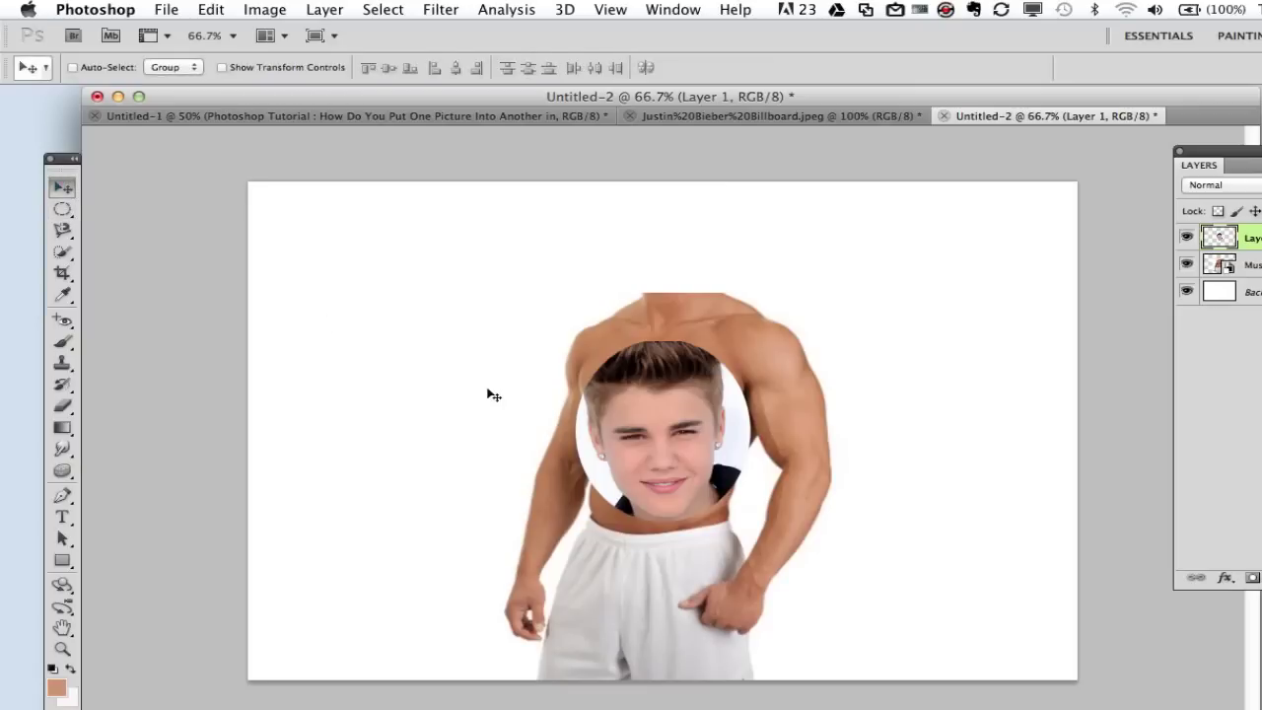
drag(678, 383, 689, 242)
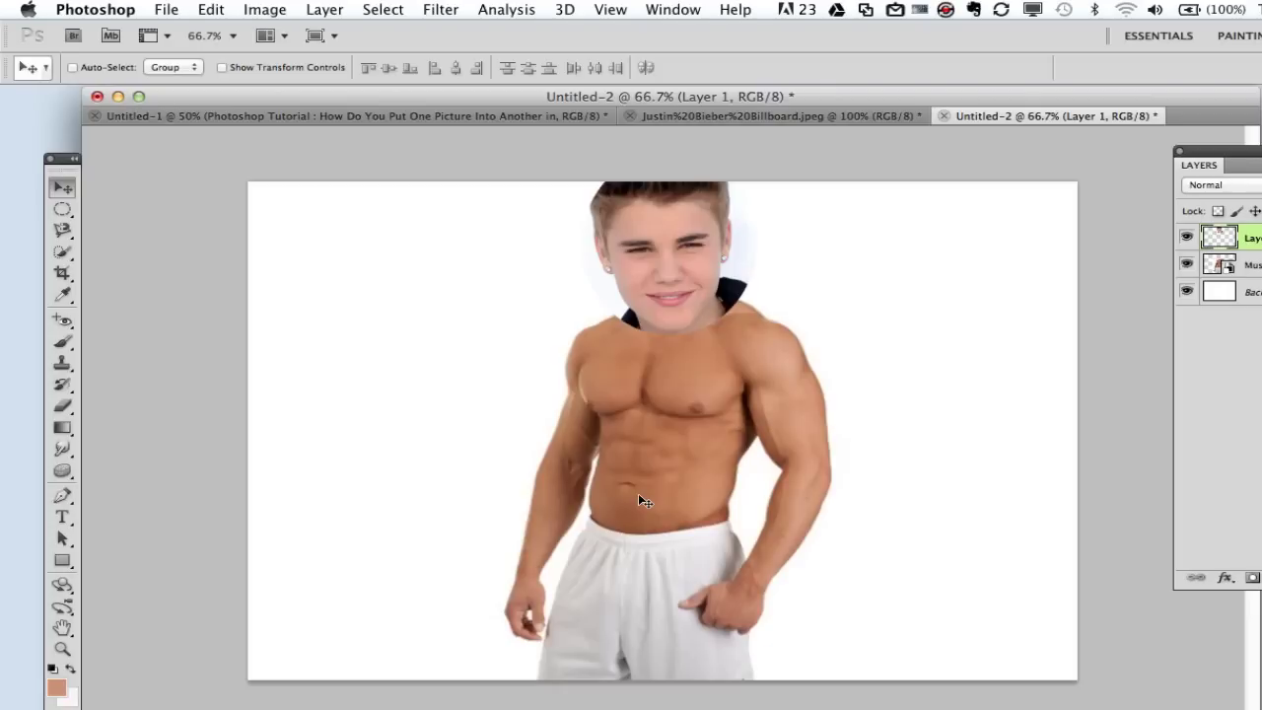
click(335, 117)
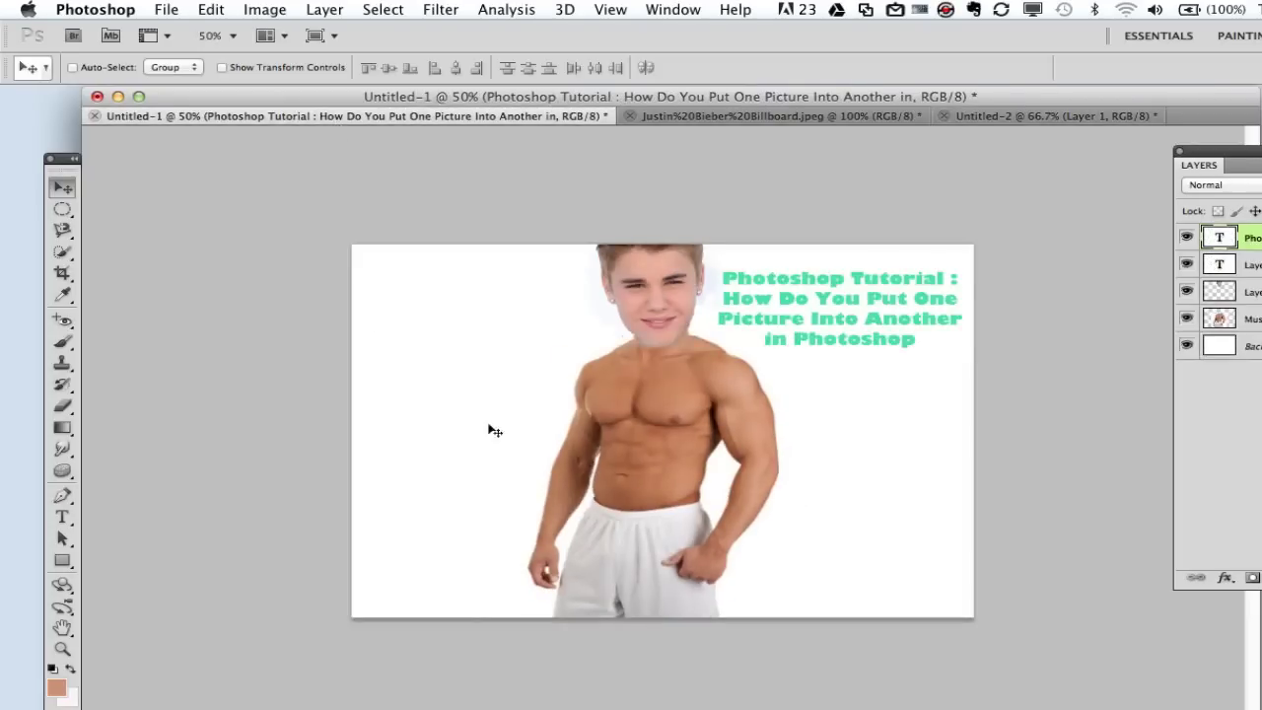
click(995, 116)
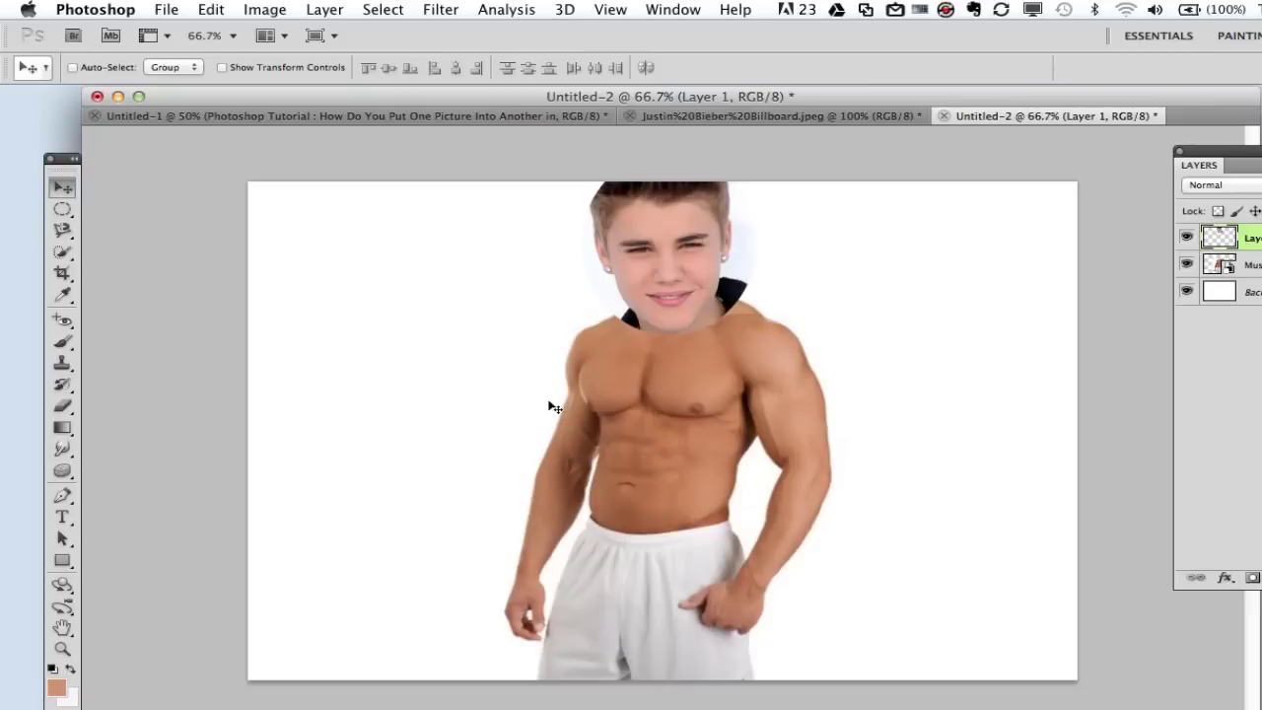
Zoom to about 298% and erase the dark collar and grey edges around the chin and neck.
click(68, 649)
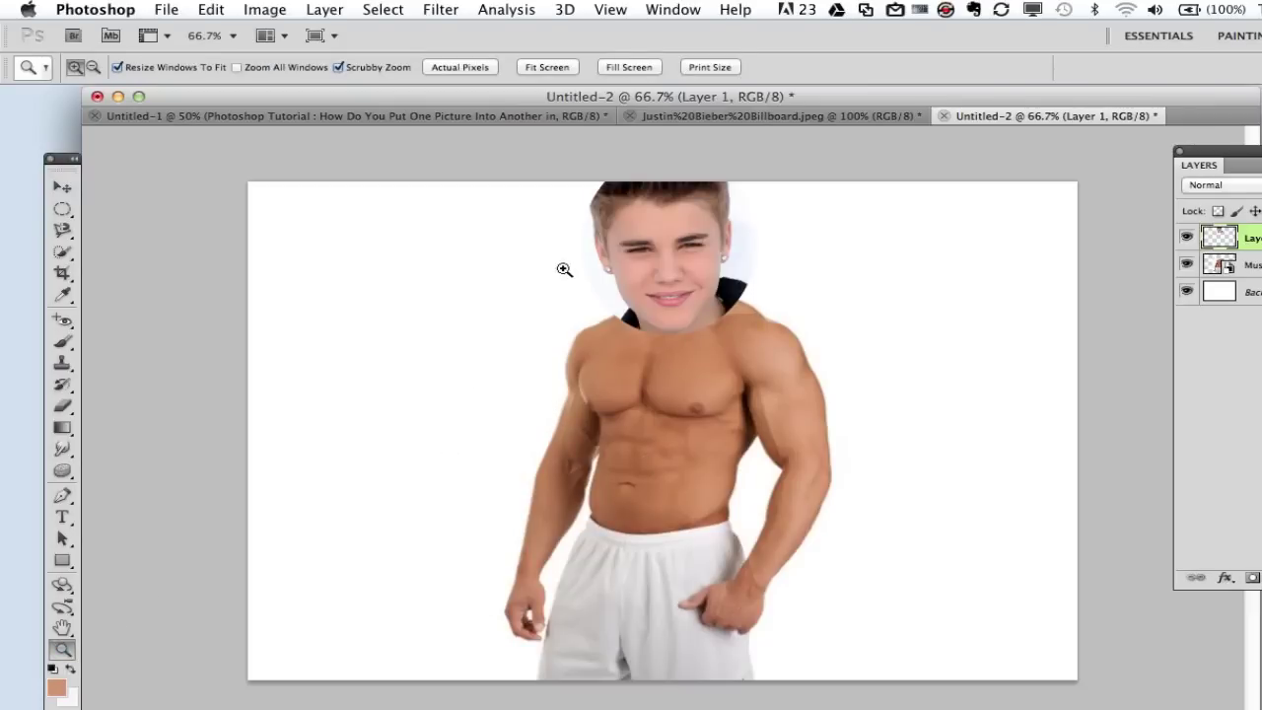
drag(565, 269, 704, 318)
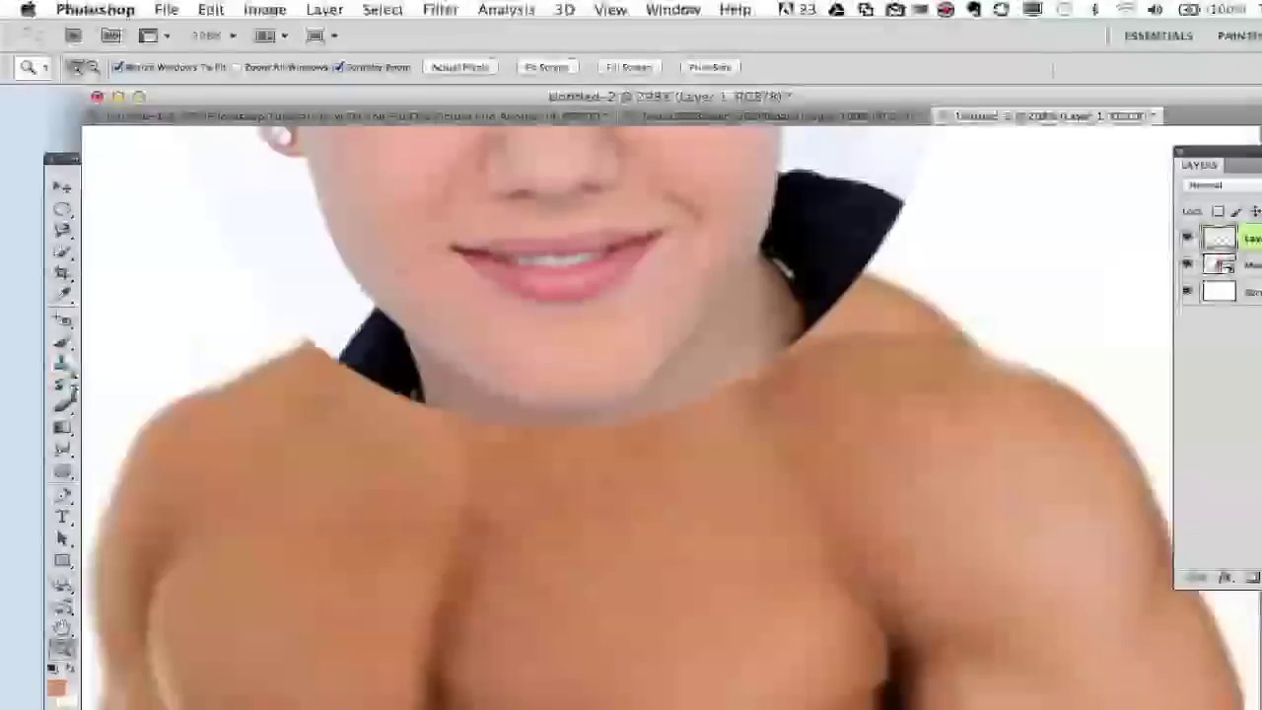
click(63, 405)
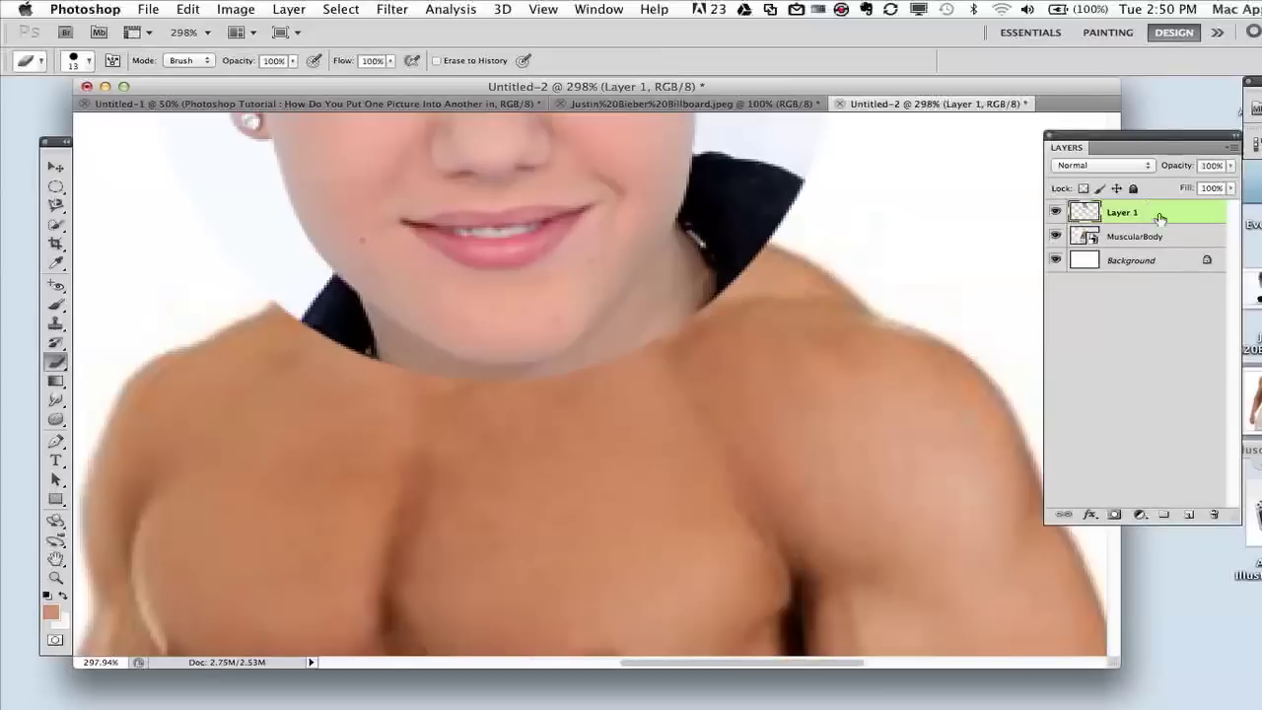
mouse_move(794, 189)
mouse_down()
mouse_move(734, 160)
mouse_move(793, 168)
mouse_move(811, 188)
mouse_move(781, 219)
mouse_move(759, 213)
mouse_move(712, 160)
mouse_move(713, 183)
mouse_move(768, 229)
mouse_move(725, 286)
mouse_move(736, 236)
mouse_move(705, 192)
mouse_move(710, 164)
mouse_move(715, 249)
mouse_move(693, 218)
mouse_move(703, 186)
mouse_move(695, 240)
mouse_move(711, 281)
mouse_up()
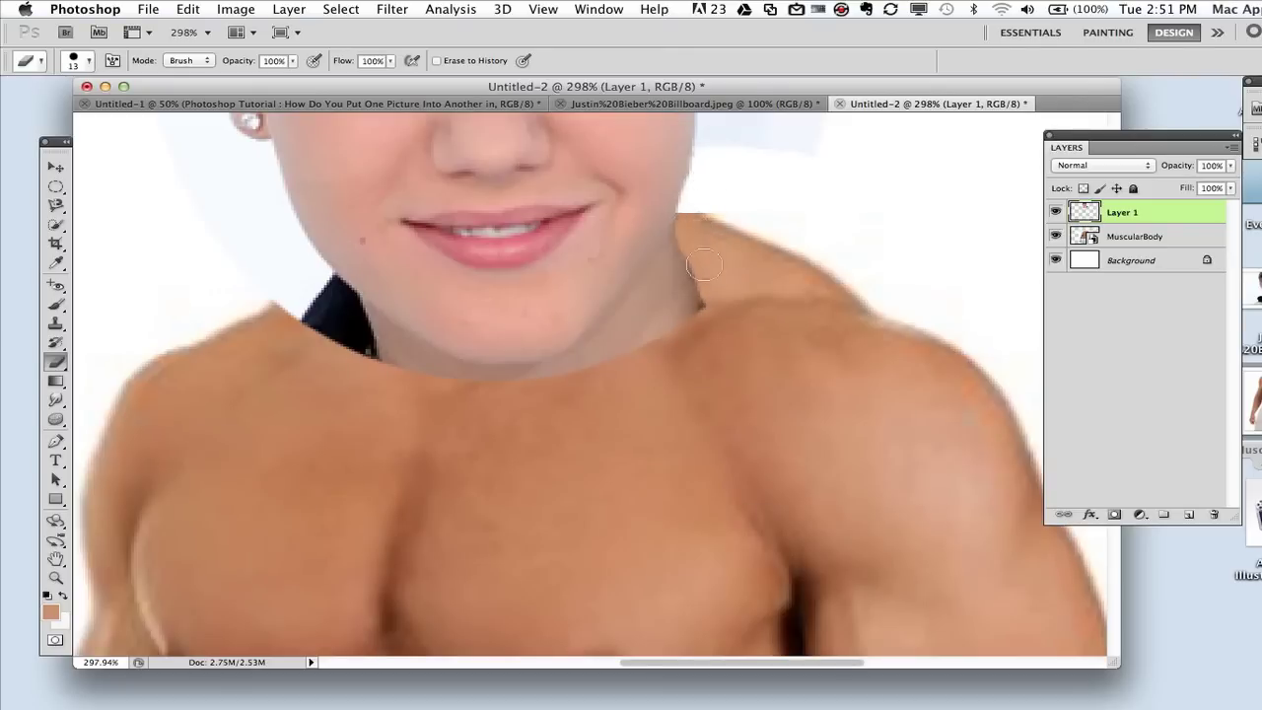
mouse_move(361, 353)
mouse_down()
mouse_move(319, 278)
mouse_move(333, 330)
mouse_move(286, 300)
mouse_move(309, 289)
mouse_up()
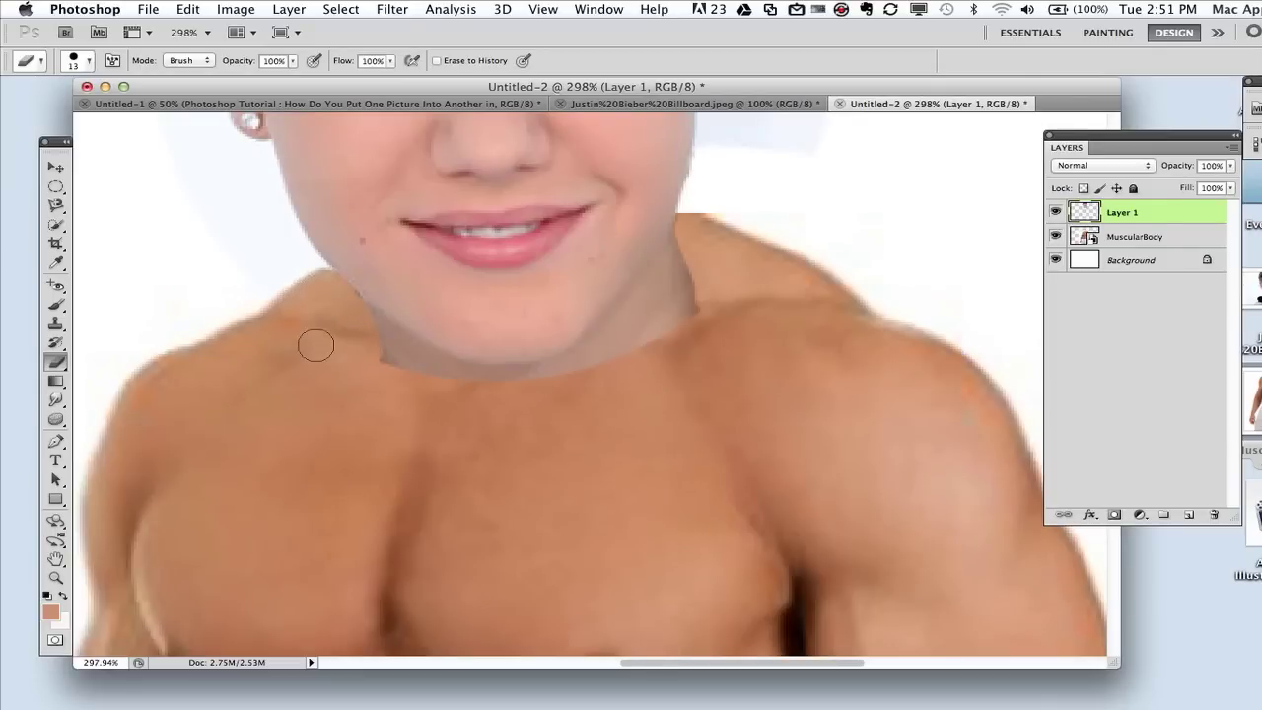
drag(386, 358, 391, 366)
mouse_move(508, 385)
mouse_down()
mouse_move(593, 370)
mouse_move(703, 313)
mouse_up()
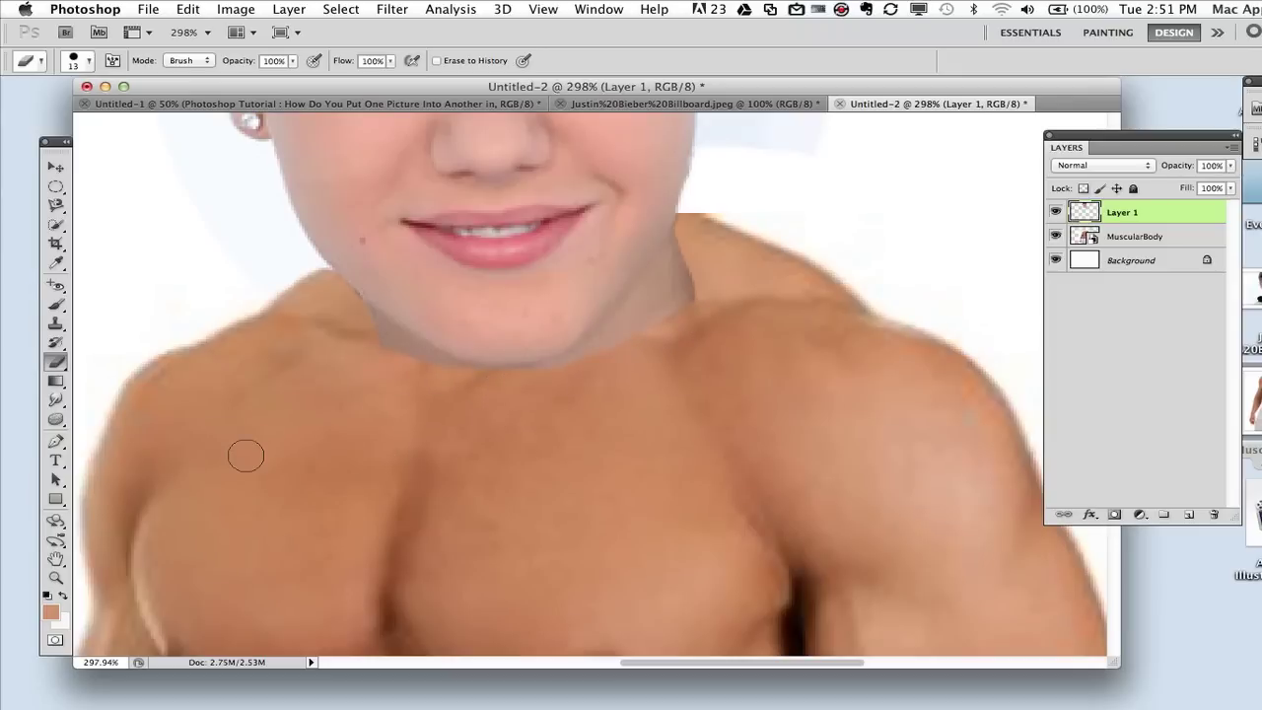
mouse_move(55, 400)
mouse_down()
mouse_move(99, 400)
mouse_move(116, 432)
mouse_up()
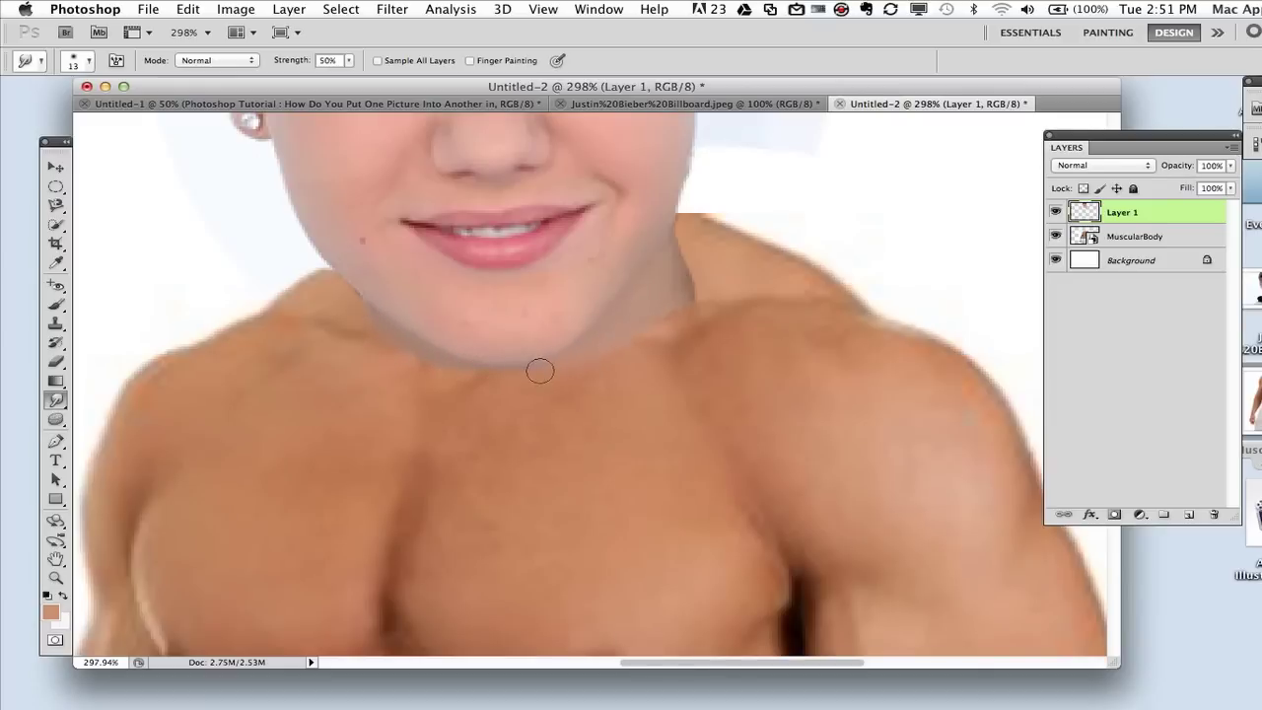
Smudge the neck and chin edges to blend the seam, then zoom out and switch to Untitled-1.
drag(662, 307, 685, 265)
mouse_move(527, 369)
mouse_down()
mouse_move(402, 353)
mouse_move(609, 375)
mouse_up()
key(super+minus)
key(super+minus)
key(super+minus)
key(super+minus)
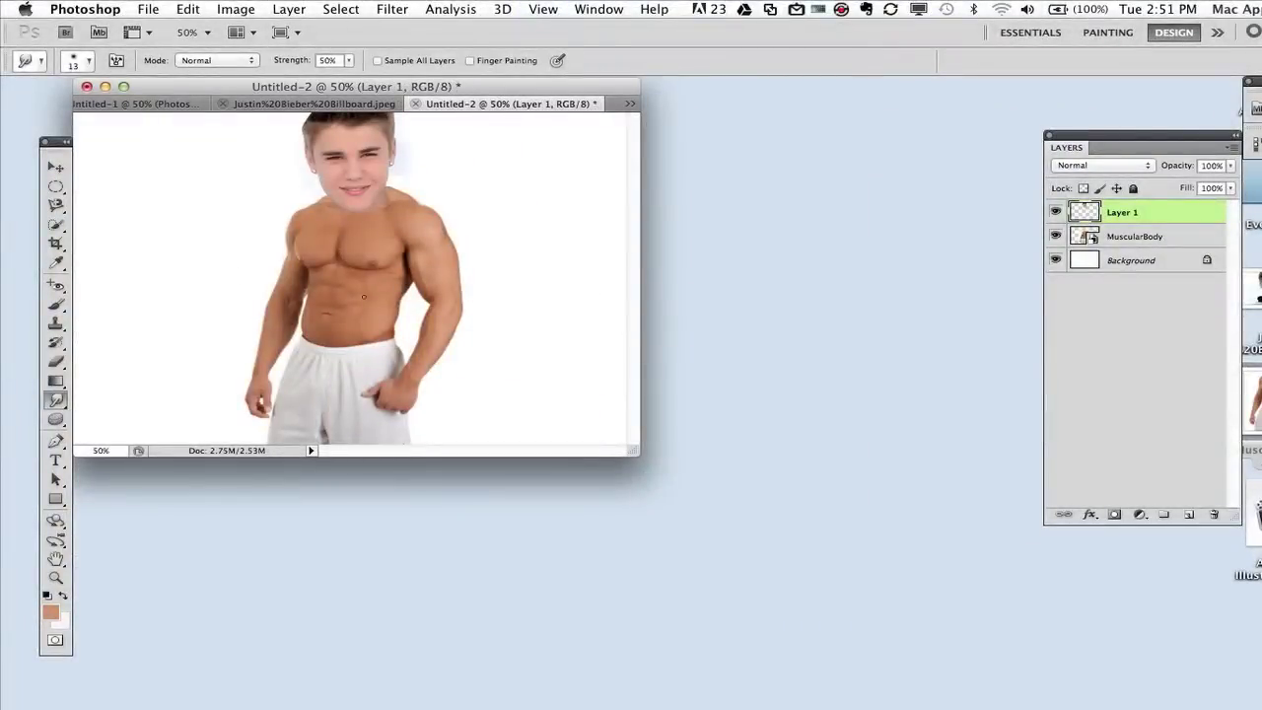
drag(625, 446, 1048, 673)
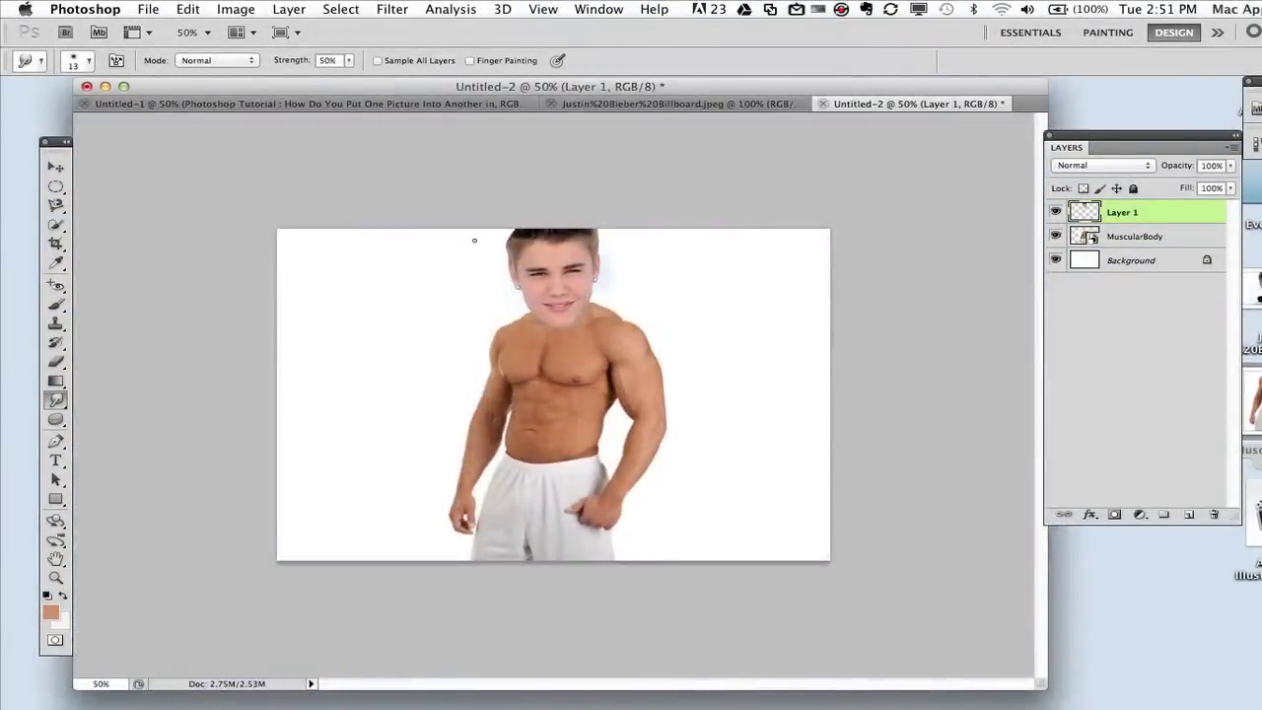
click(334, 103)
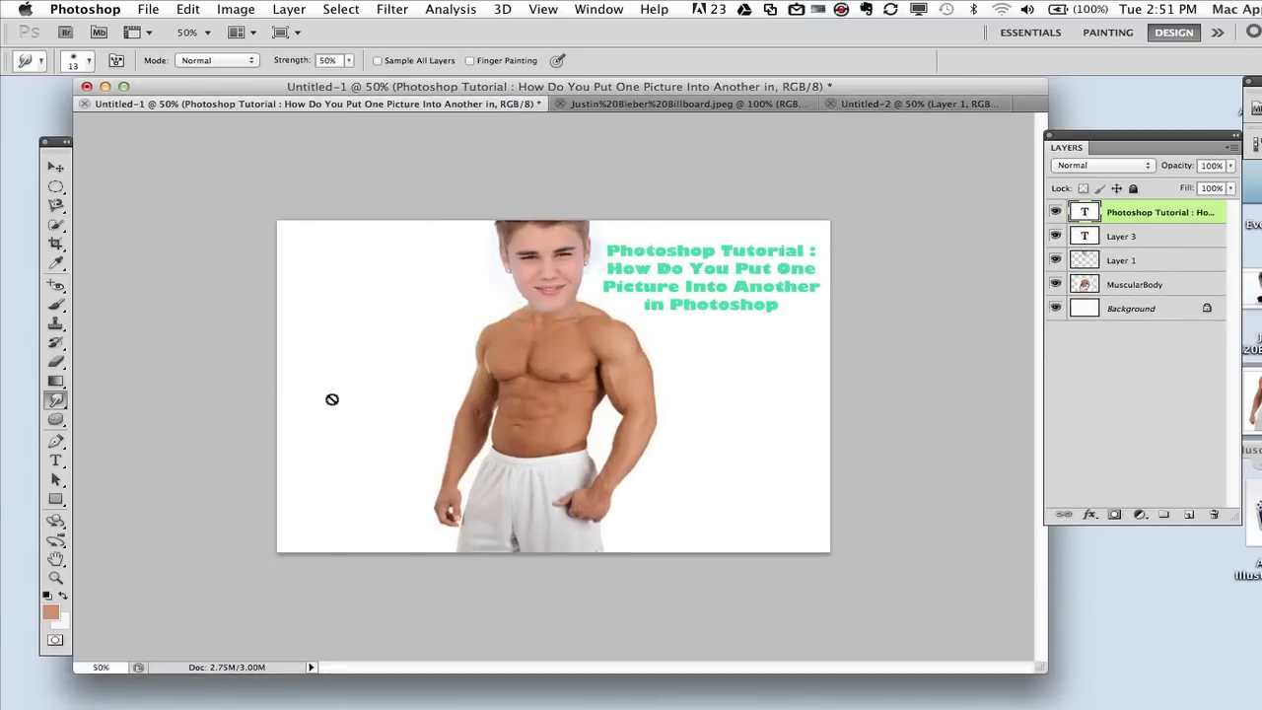